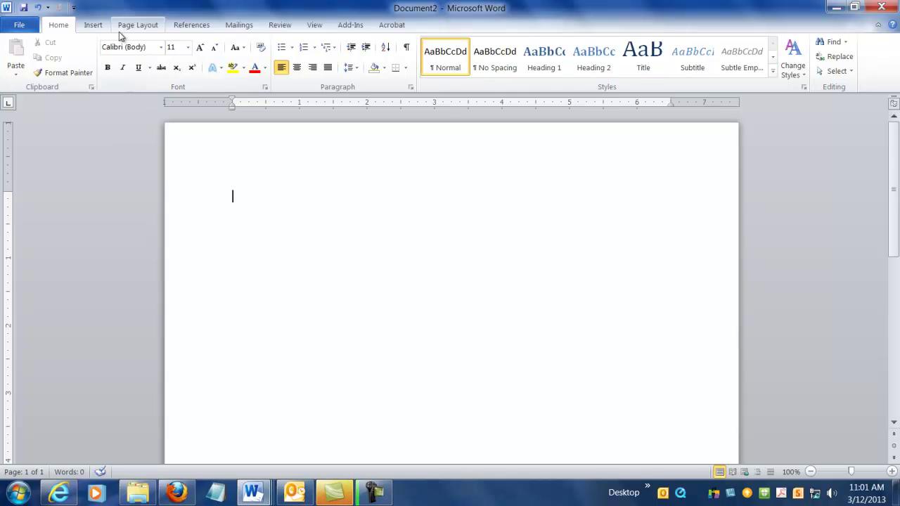
- Switch the ribbon to the Insert tab in the blank Document2
left_click(99, 28)
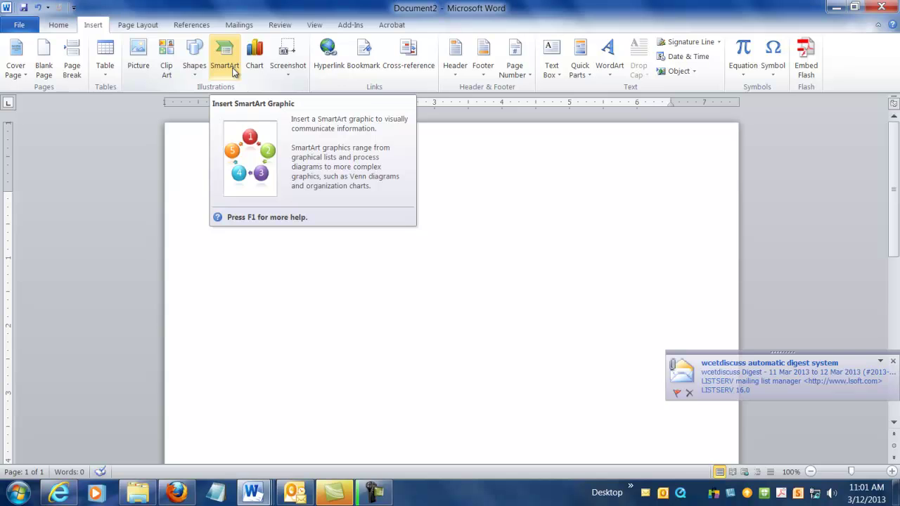
- Select the Titled Matrix layout from the Matrix category of the SmartArt gallery
left_click(225, 65)
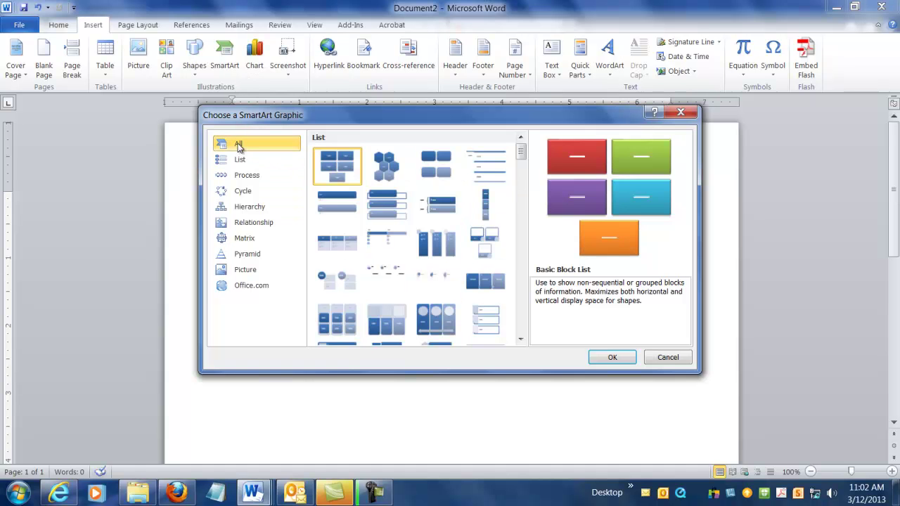
mouse_move(521, 152)
left_mouse_down()
mouse_move(524, 215)
mouse_move(521, 151)
left_mouse_up()
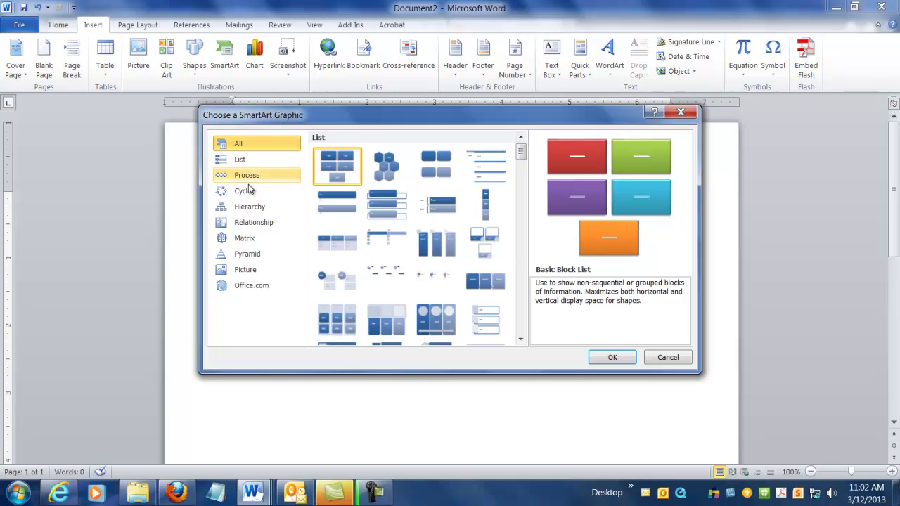
left_click(246, 239)
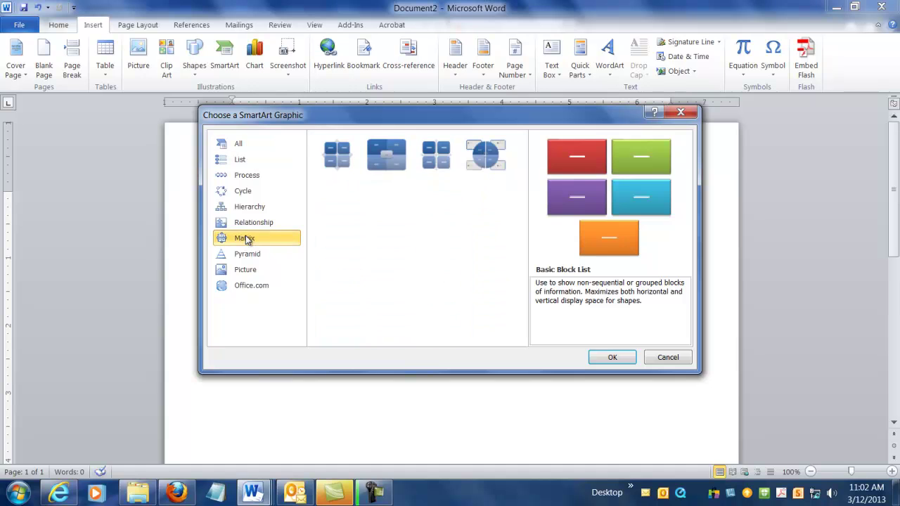
left_click(394, 154)
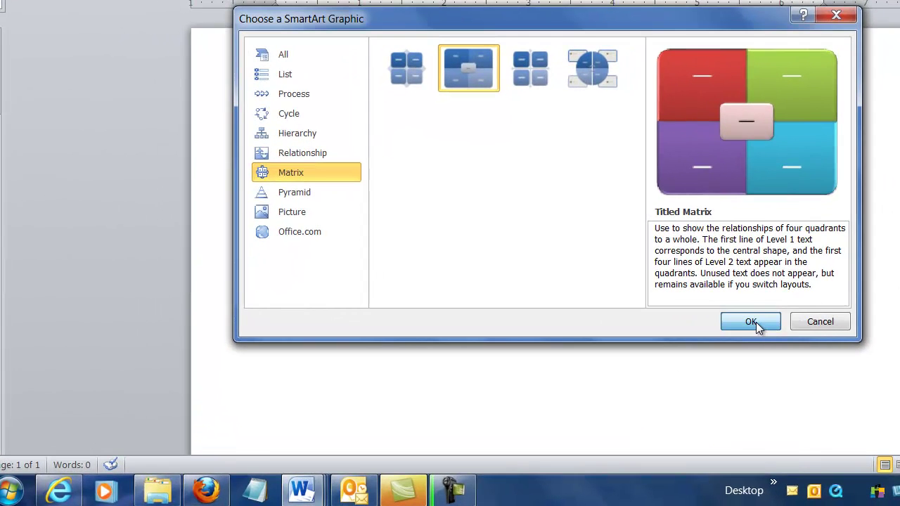
- Insert the Titled Matrix graphic, step through its text-pane entries, and show its colour schemes
left_click(752, 322)
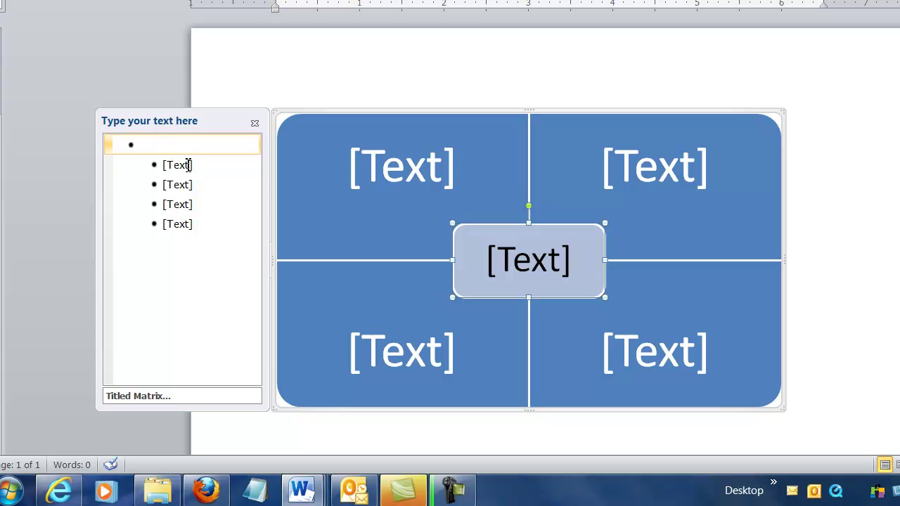
left_click(185, 166)
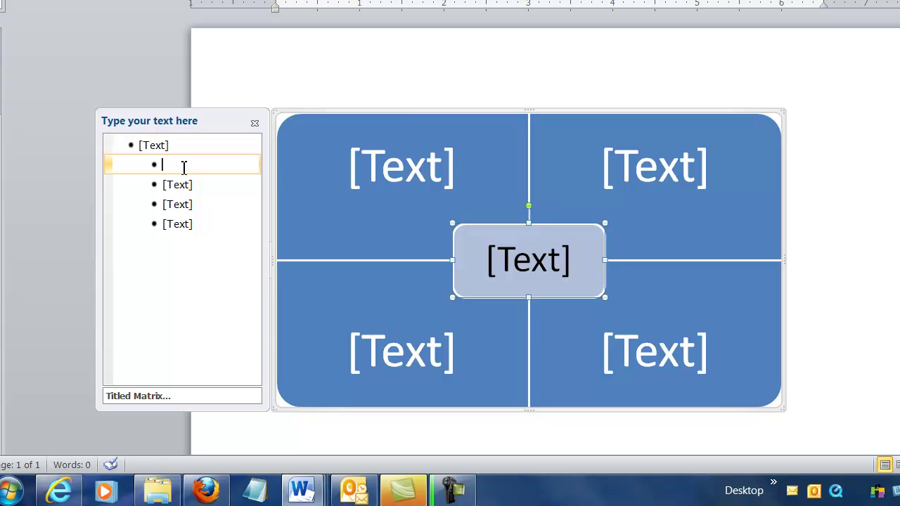
left_click(185, 187)
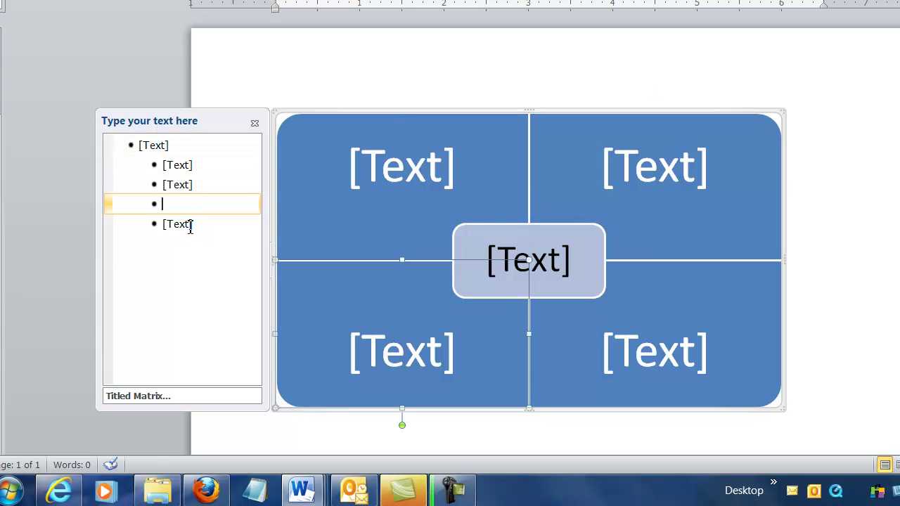
left_click(185, 144)
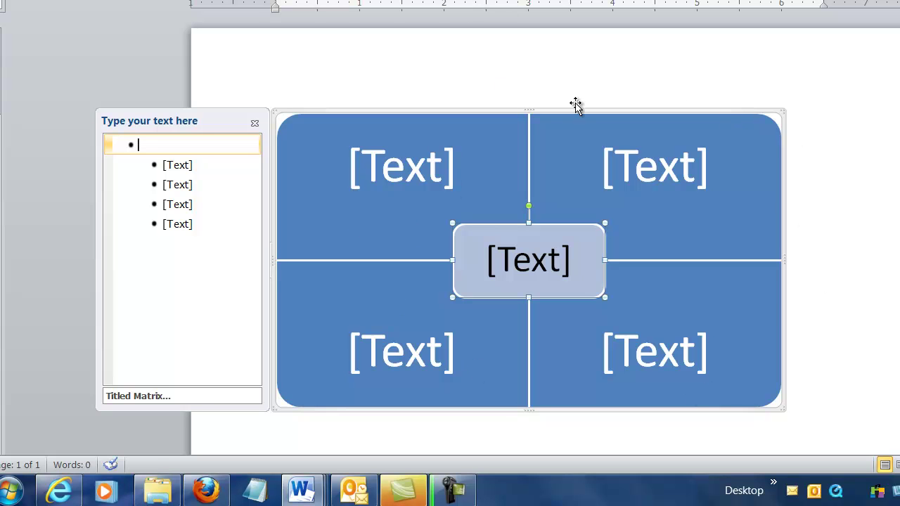
left_click(510, 3)
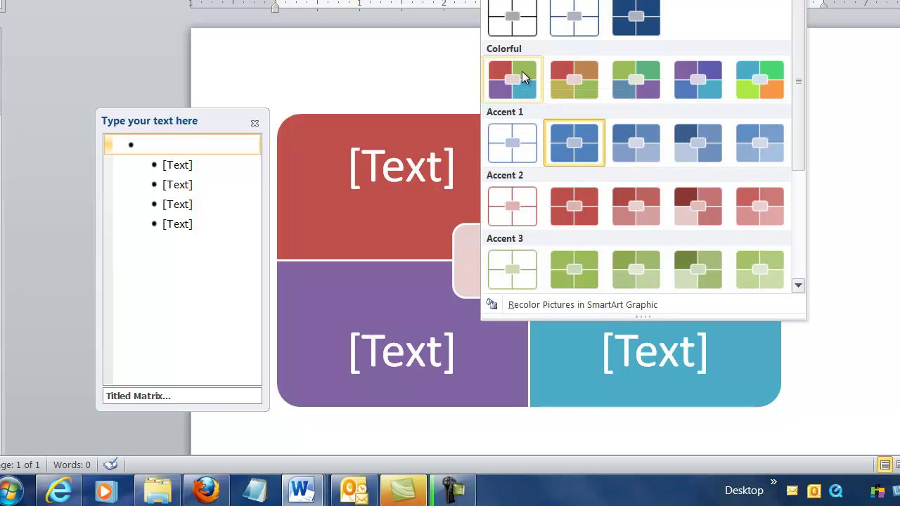
- Apply the Colorful scheme and put the caret in the red top-left quadrant
left_click(525, 79)
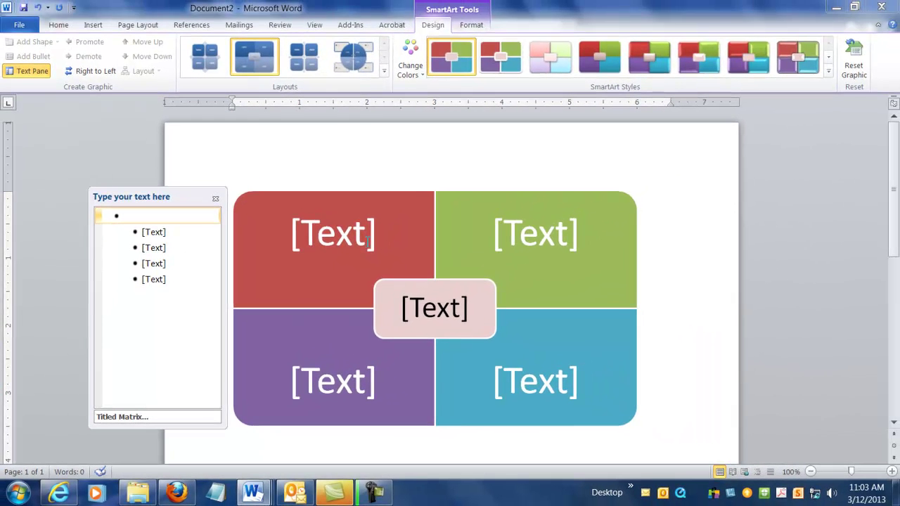
left_click(382, 236)
left_click(371, 240)
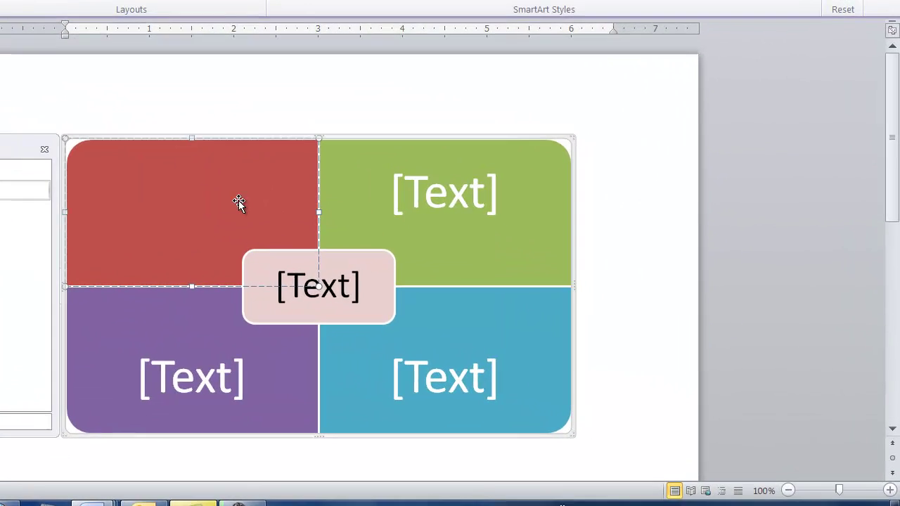
- Type Land, Commercial, Residential Development and Development Consultation into the red, green, purple, blue quadrants
type("Land")
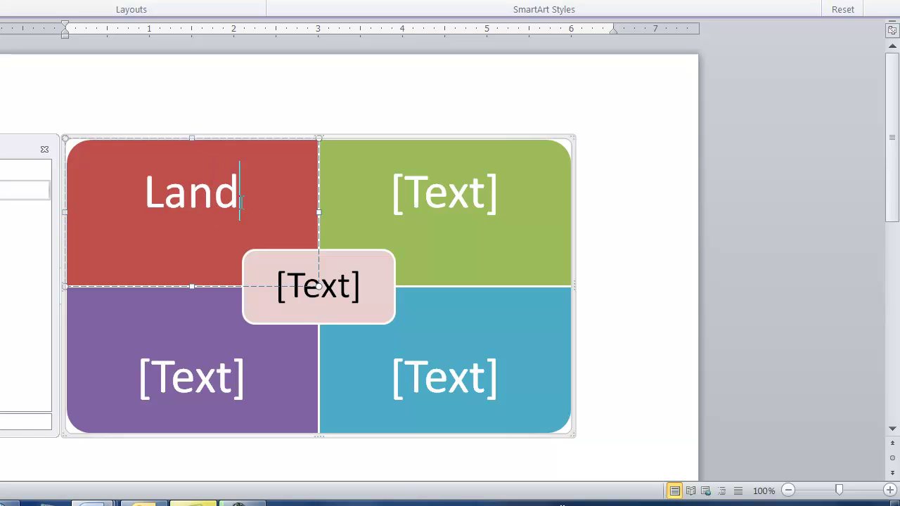
type(" Development")
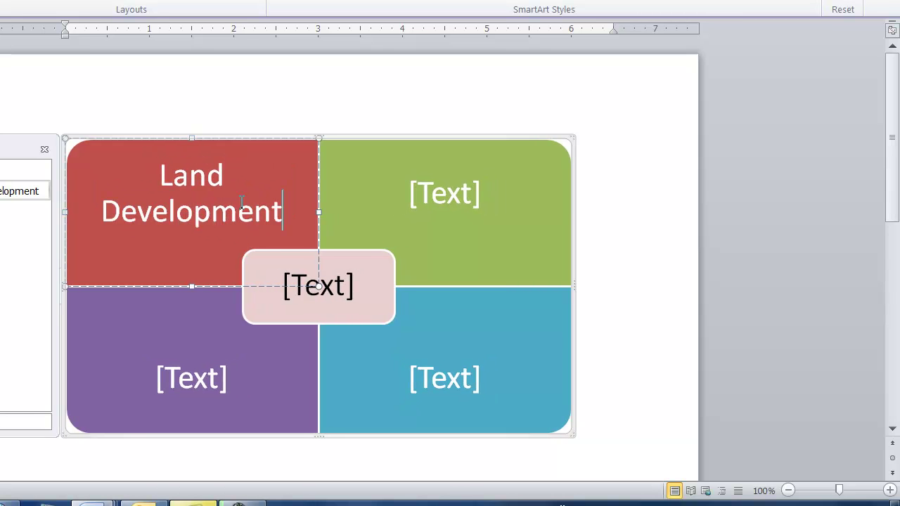
left_click(478, 200)
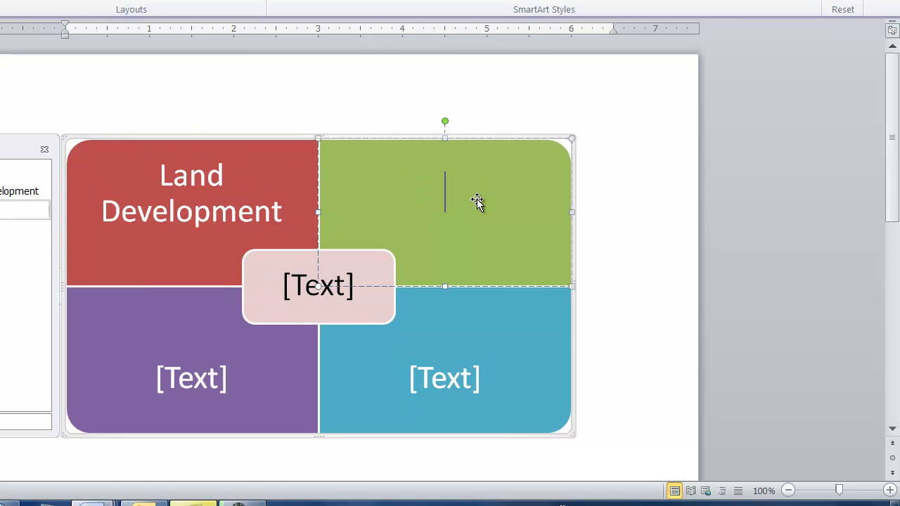
type("Commercial Development")
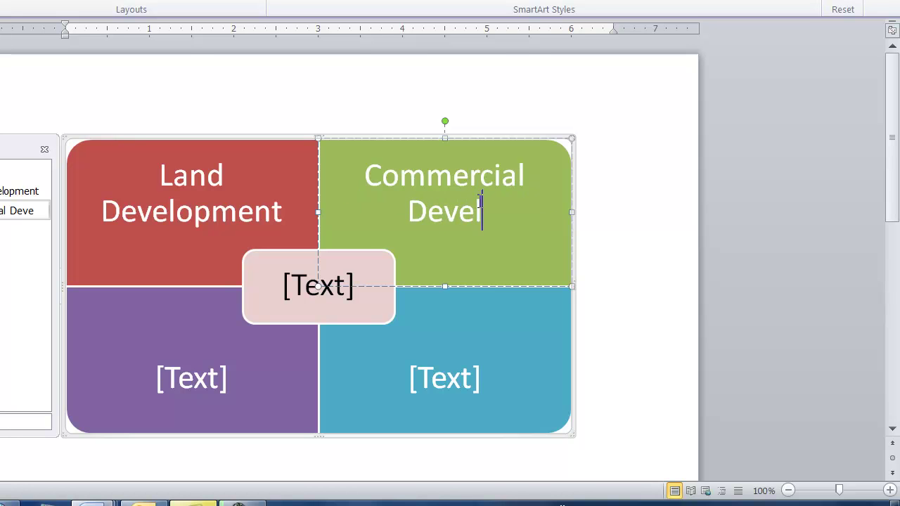
left_click(225, 380)
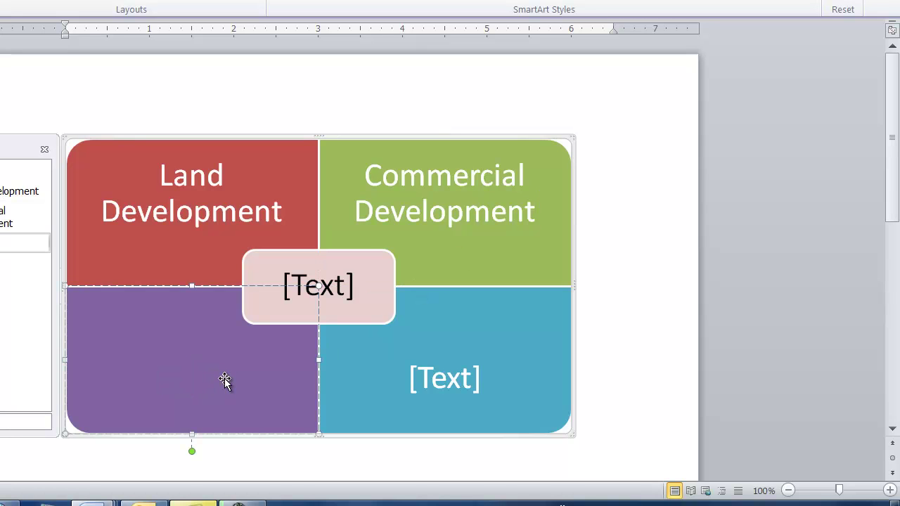
type("Residential Development")
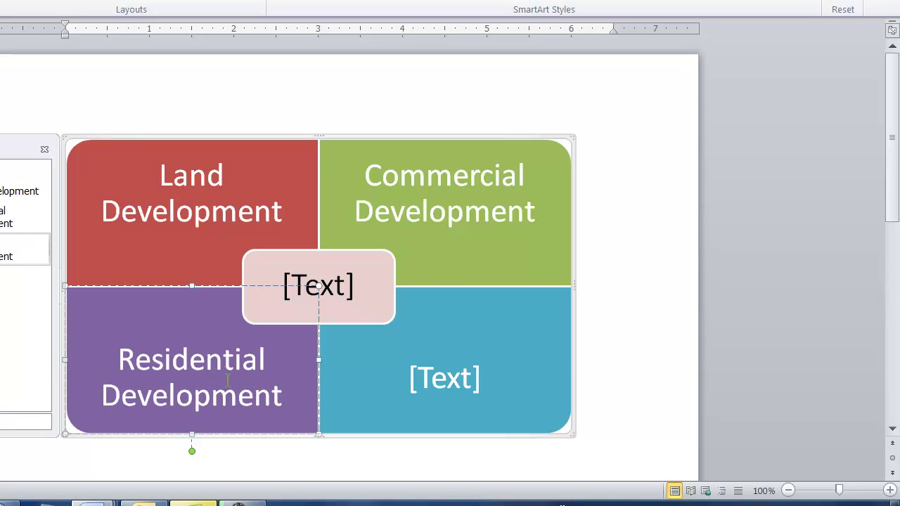
left_click(450, 386)
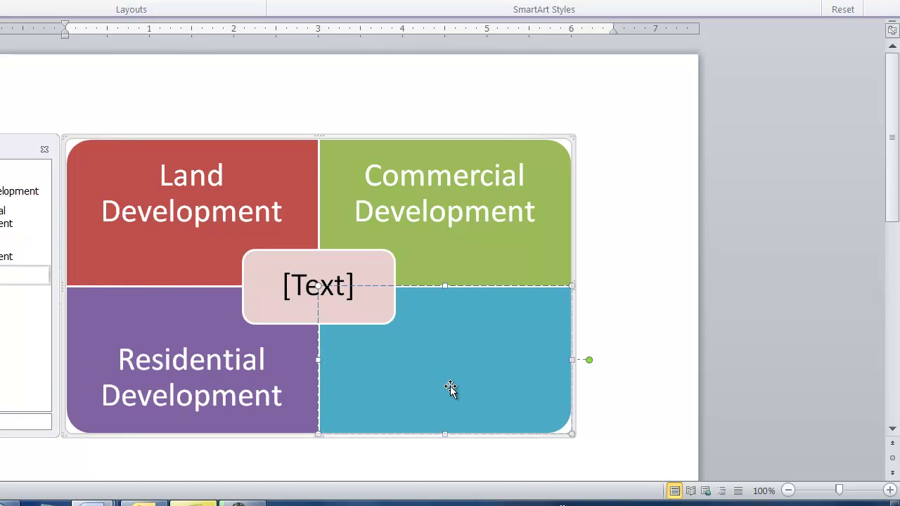
type("Devel")
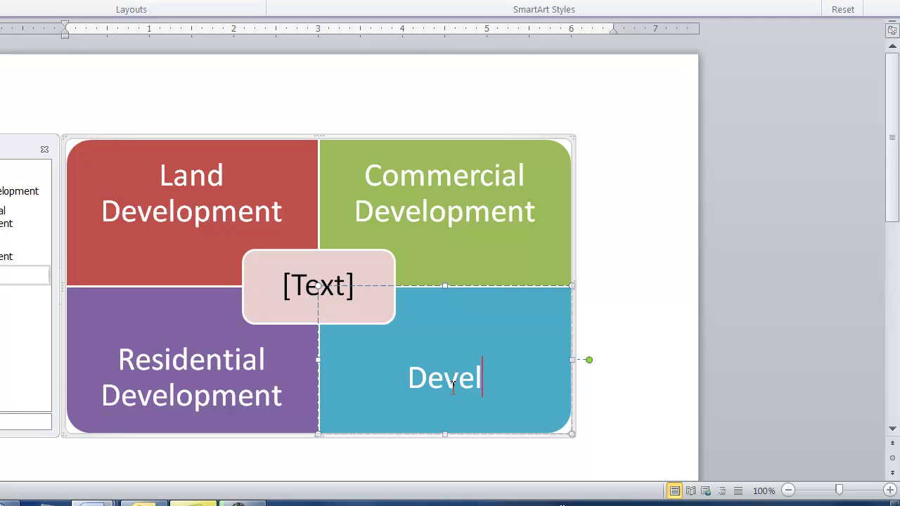
type("opment Consul")
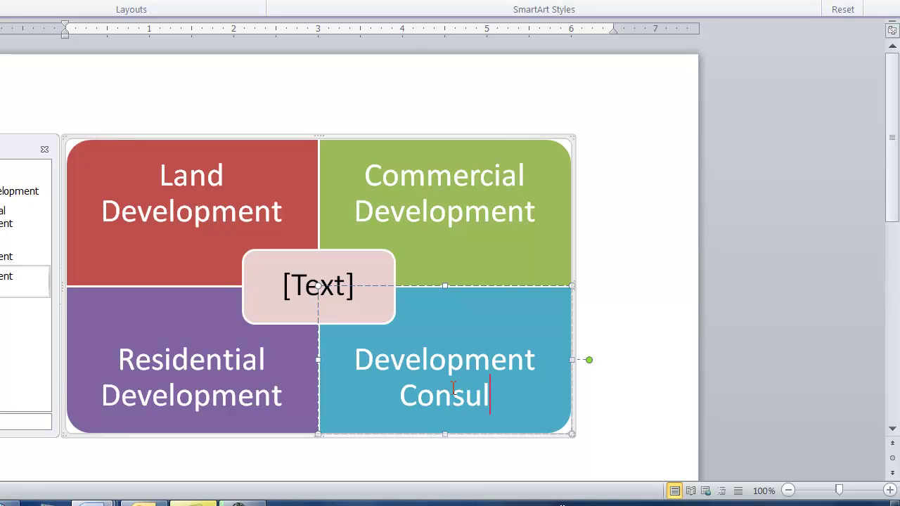
type("tation")
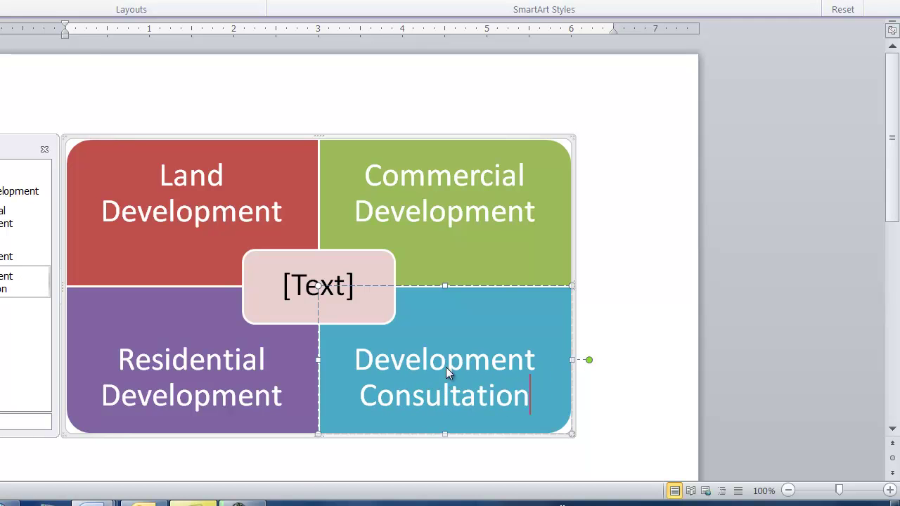
left_click(299, 289)
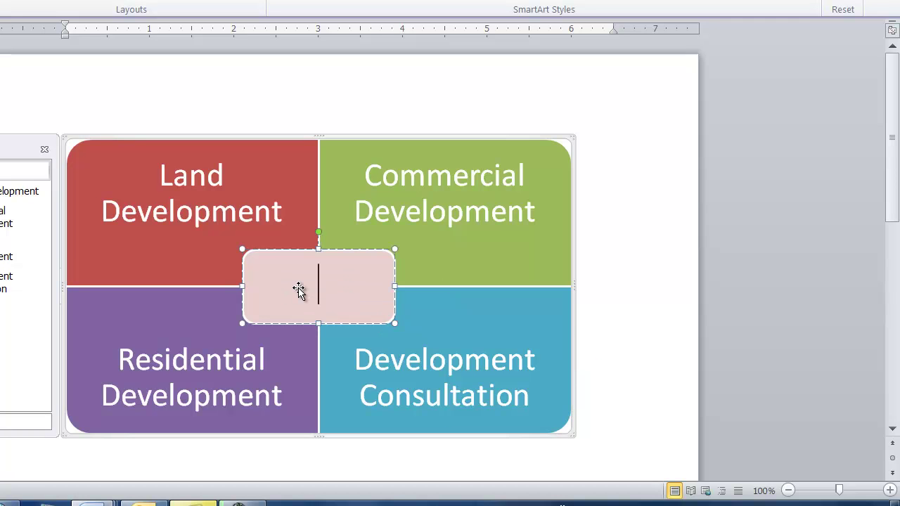
- Enter 'Samian Development Company' in the centre shape and deselect the graphic
type("Samian Dev")
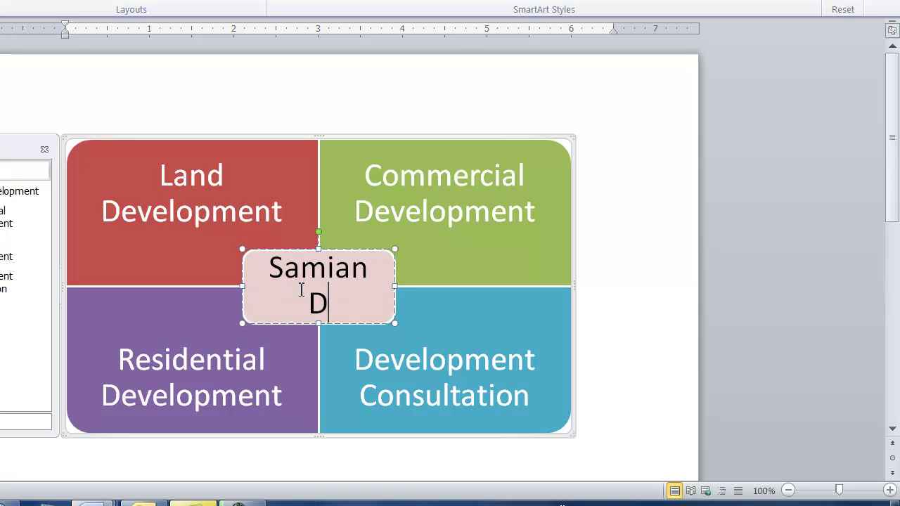
type("elopment Compa")
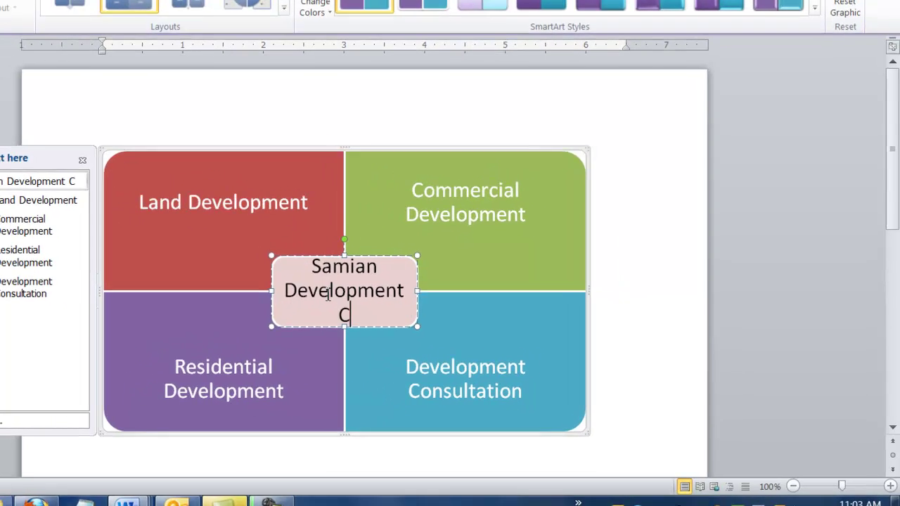
type("ny")
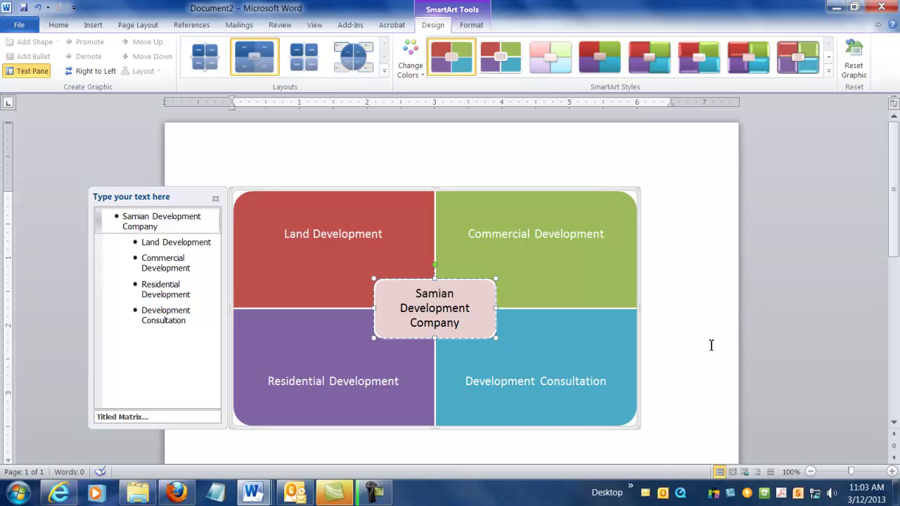
left_click(711, 346)
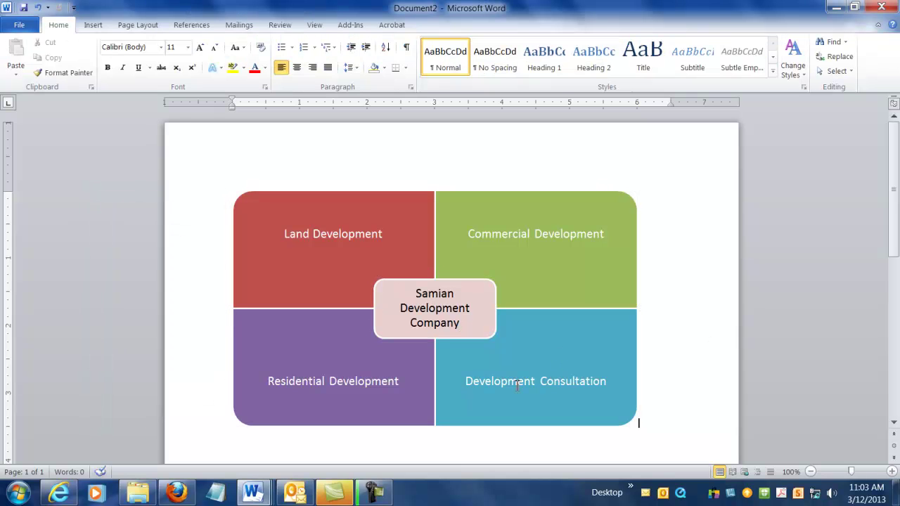
- Style the centre company name with Fill - Red, Accent 2, Matte Bevel WordArt
left_click(472, 318)
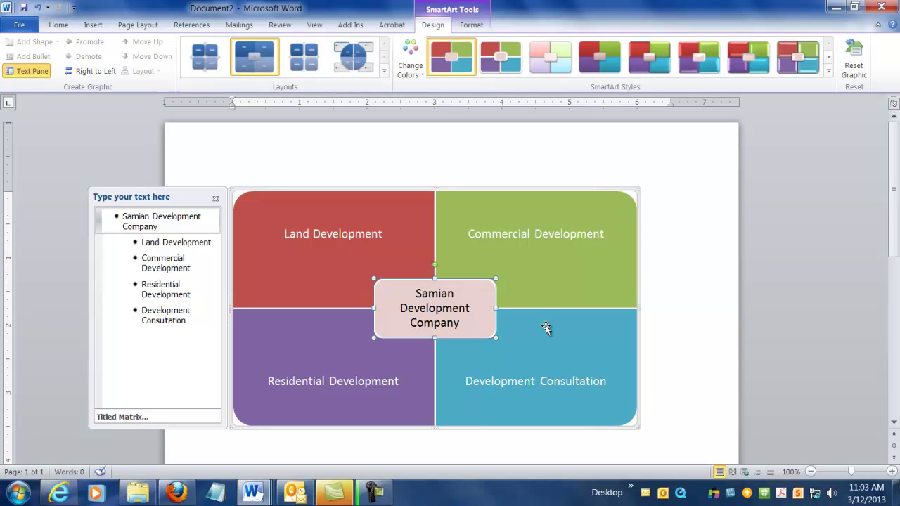
left_click(470, 25)
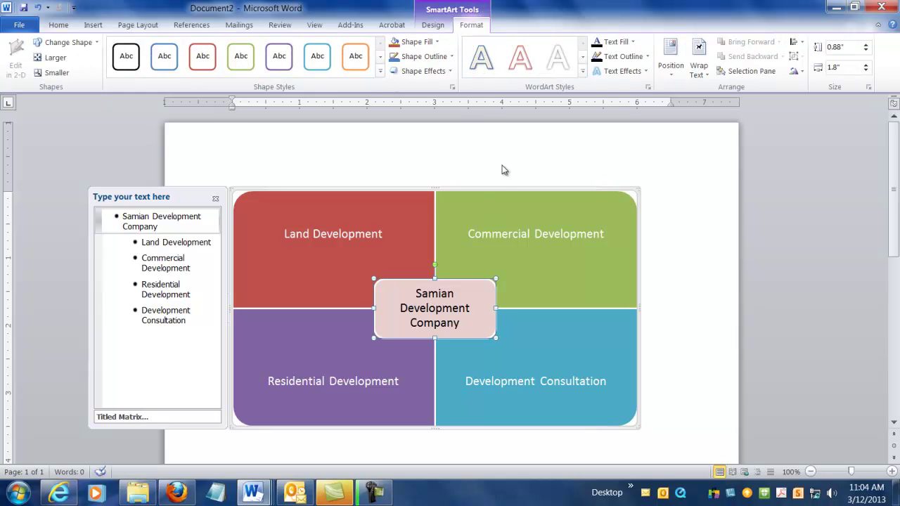
left_click(581, 75)
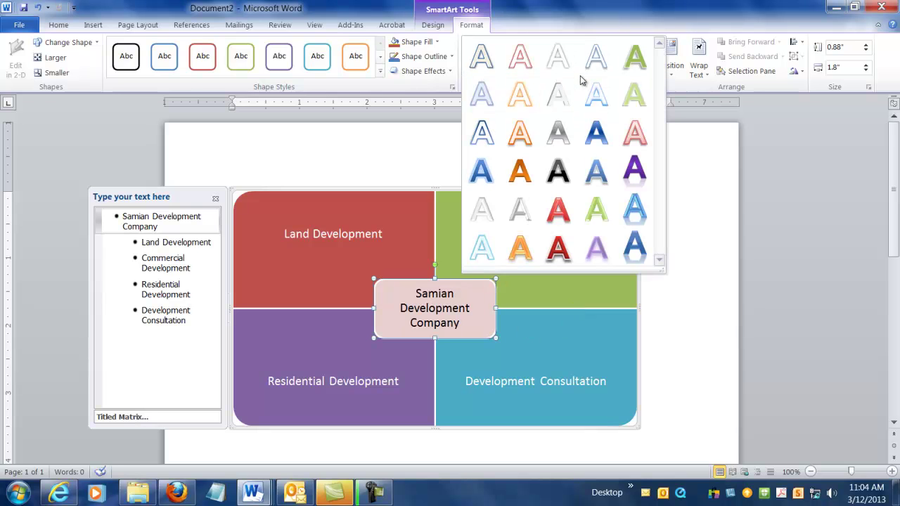
left_click(561, 256)
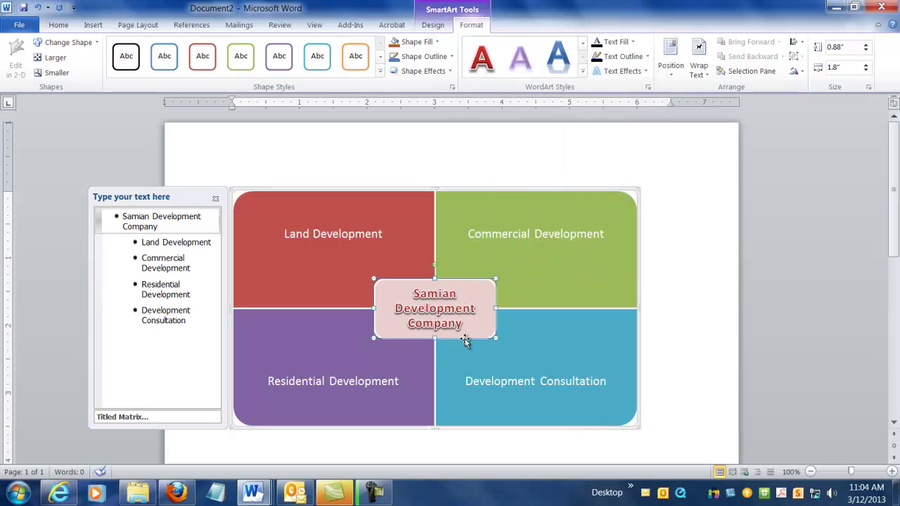
left_click(341, 233)
- Try the red matte-bevel style on Land Development alone, then undo it
left_click(486, 49)
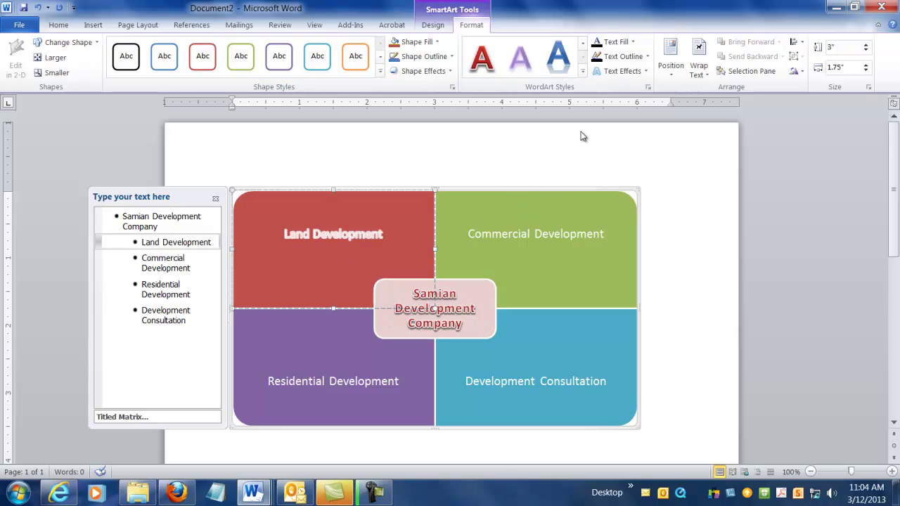
key("ctrl+z")
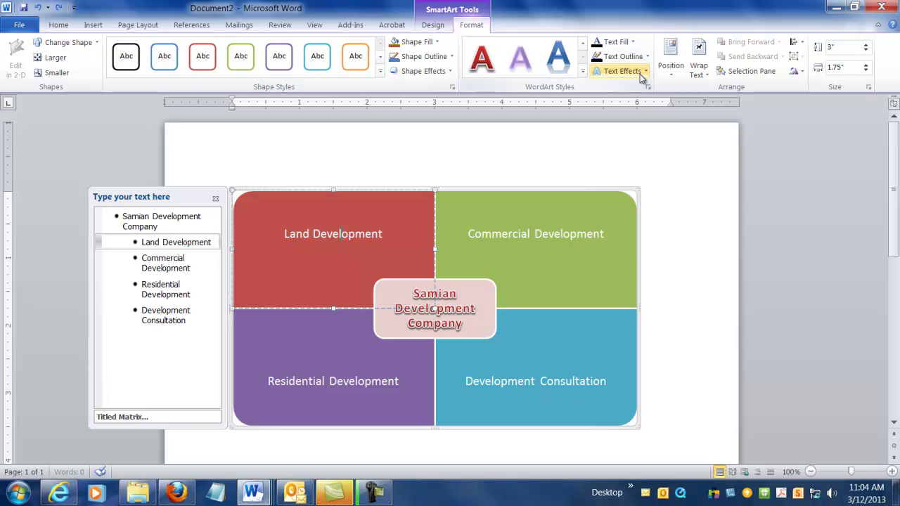
left_click(642, 74)
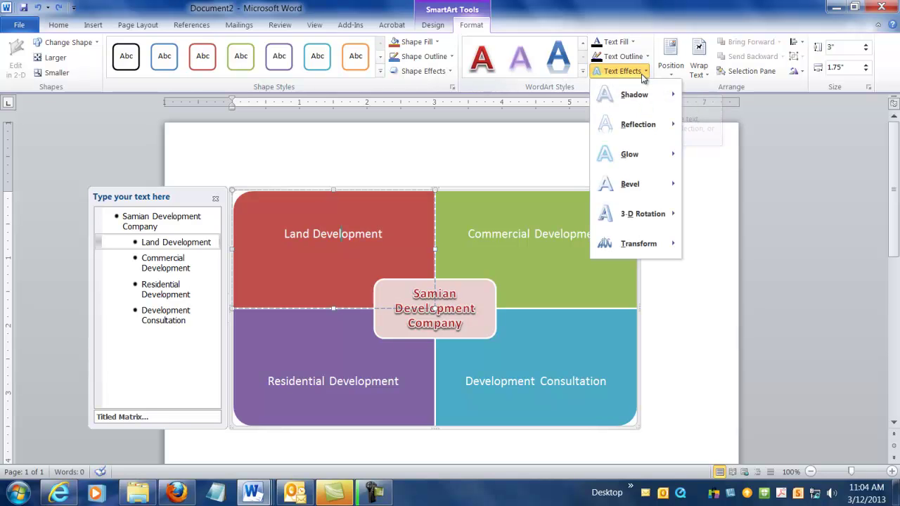
left_click(582, 71)
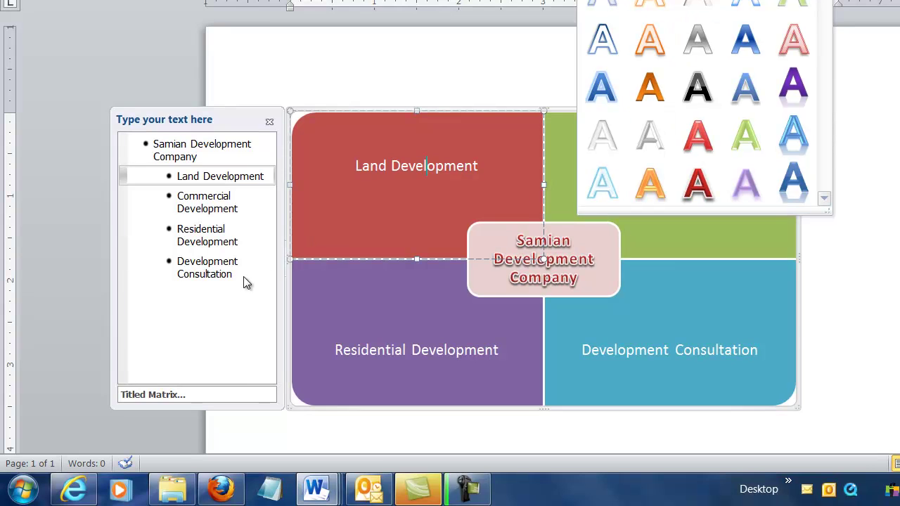
left_click(248, 278)
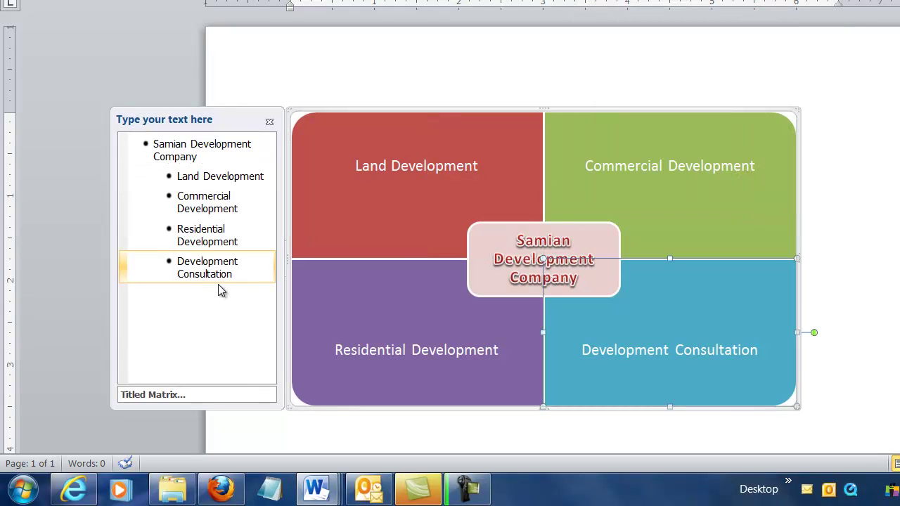
- Select all outline text and apply Fill - Red, Accent 2, Matte Bevel WordArt to it
key("ctrl+a")
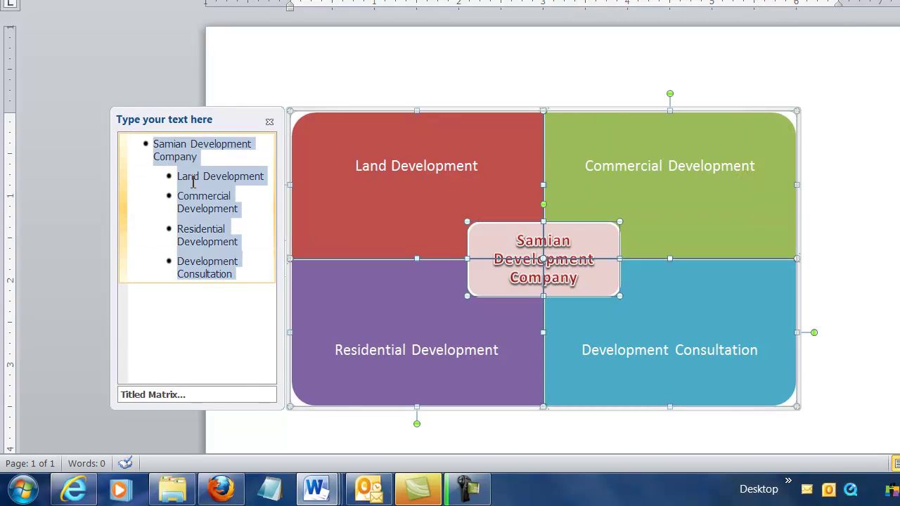
left_click(229, 304)
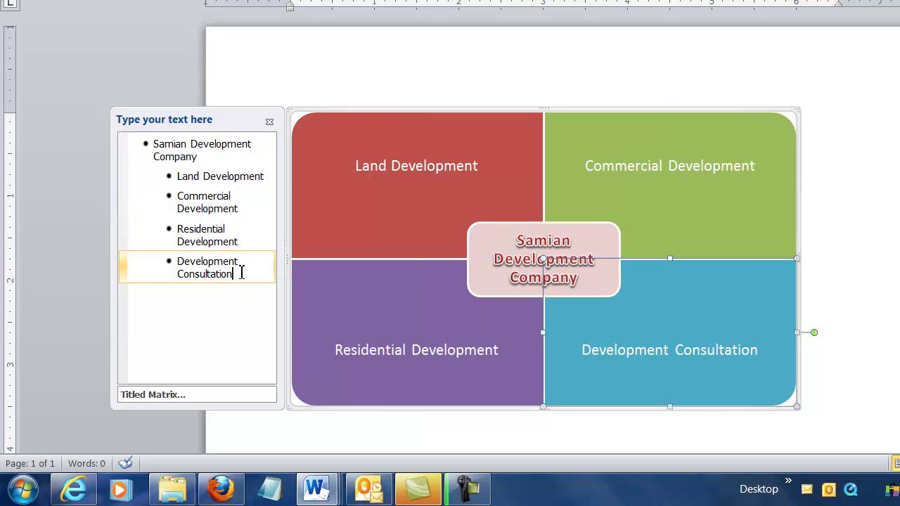
left_click_drag(241, 272, 116, 144)
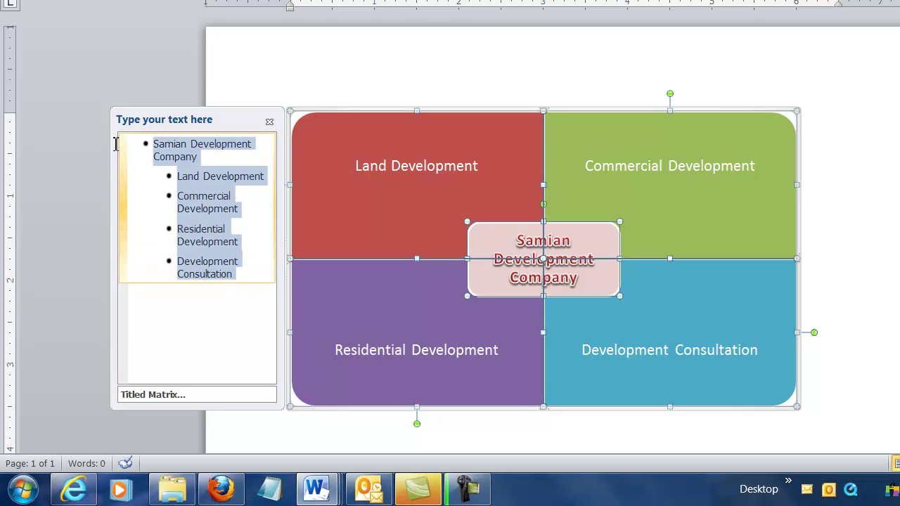
left_click(241, 272)
key("ctrl+a")
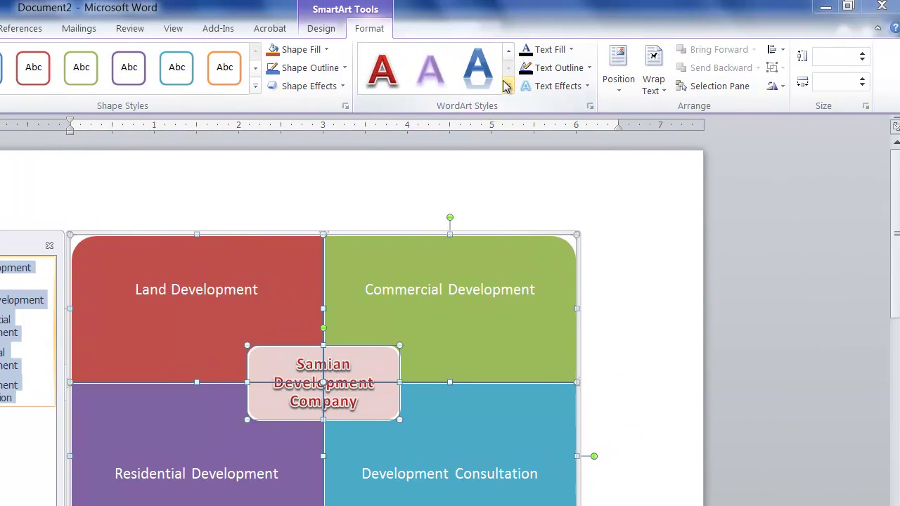
left_click(503, 90)
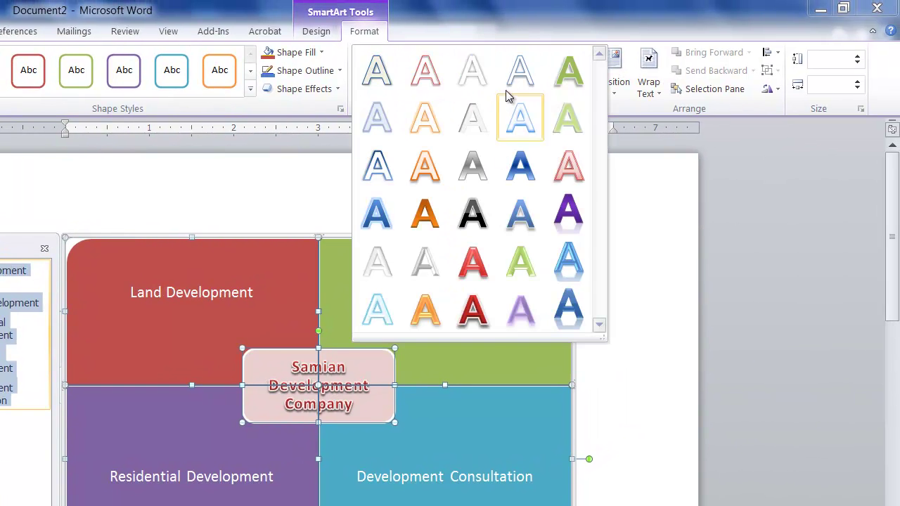
left_click(484, 318)
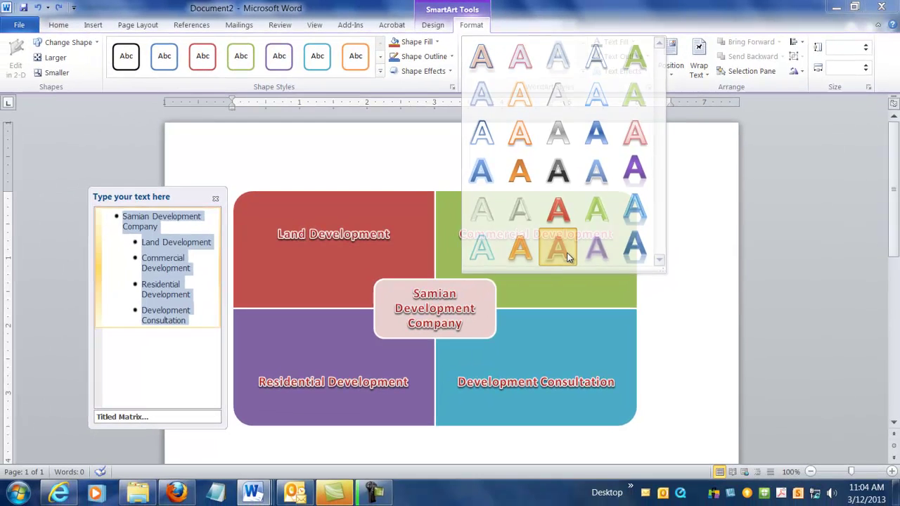
key("ctrl+a")
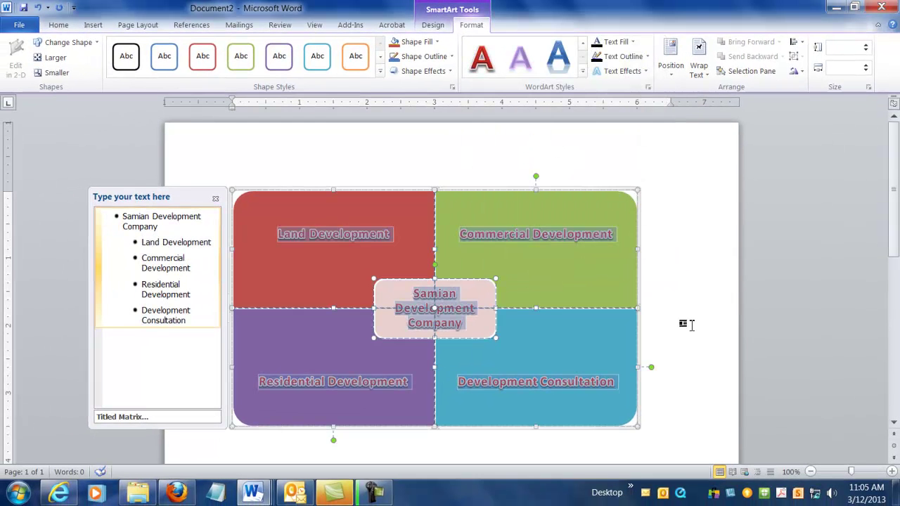
- Close the text outline pane and click the page to deselect the finished matrix
left_click(215, 198)
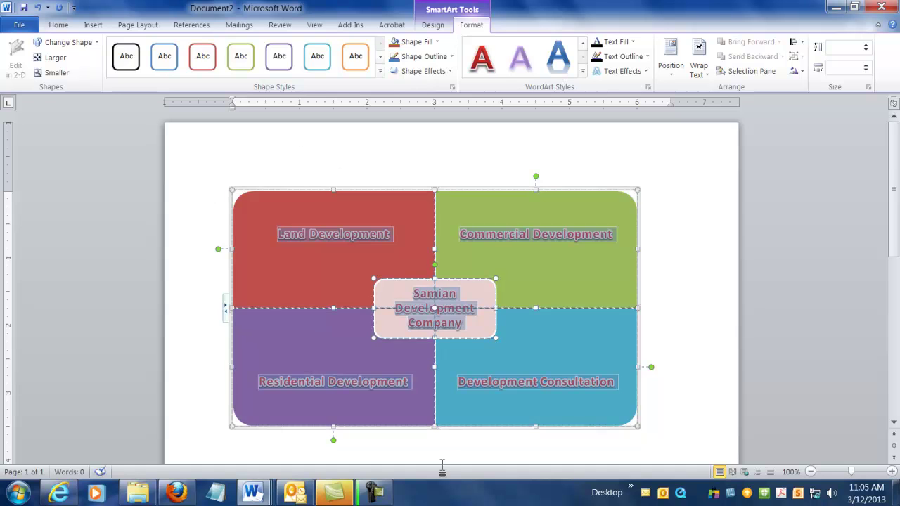
scroll(633, 422, "down", 4)
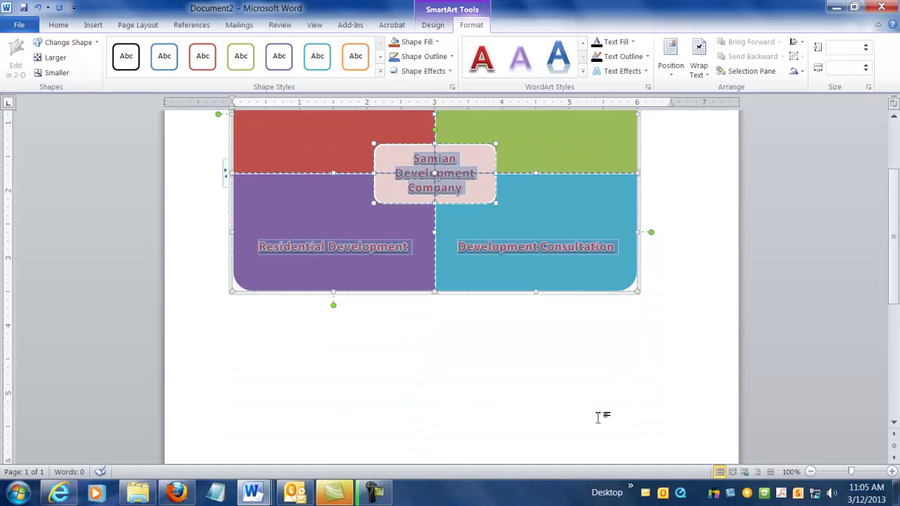
left_click(370, 362)
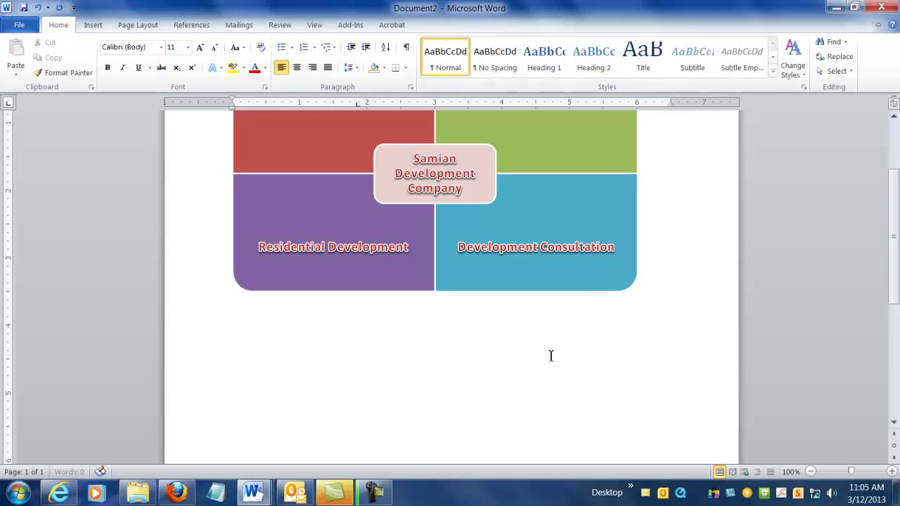
scroll(479, 360, "up", 3)
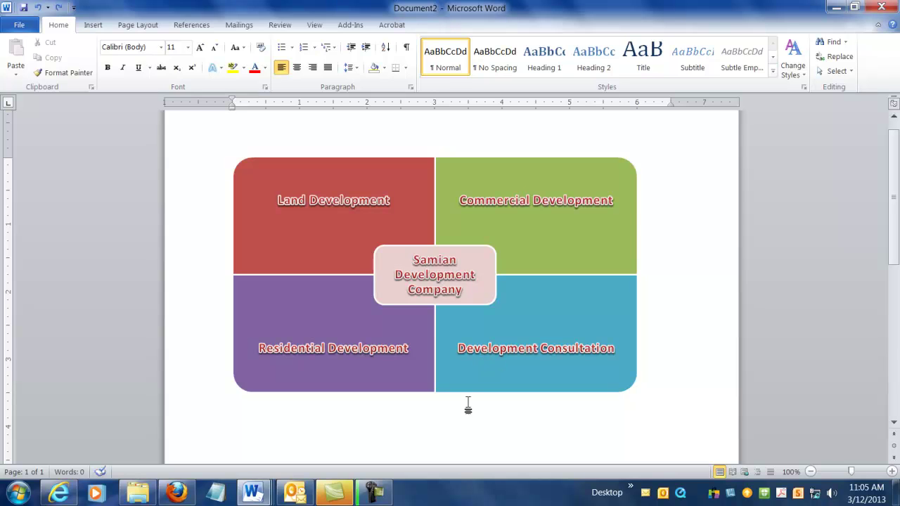
scroll(477, 430, "up", 1)
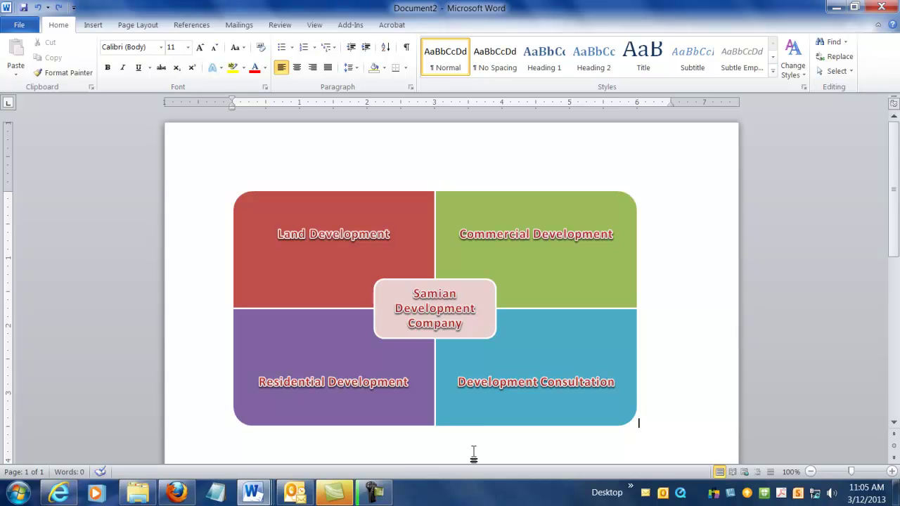
left_click(93, 25)
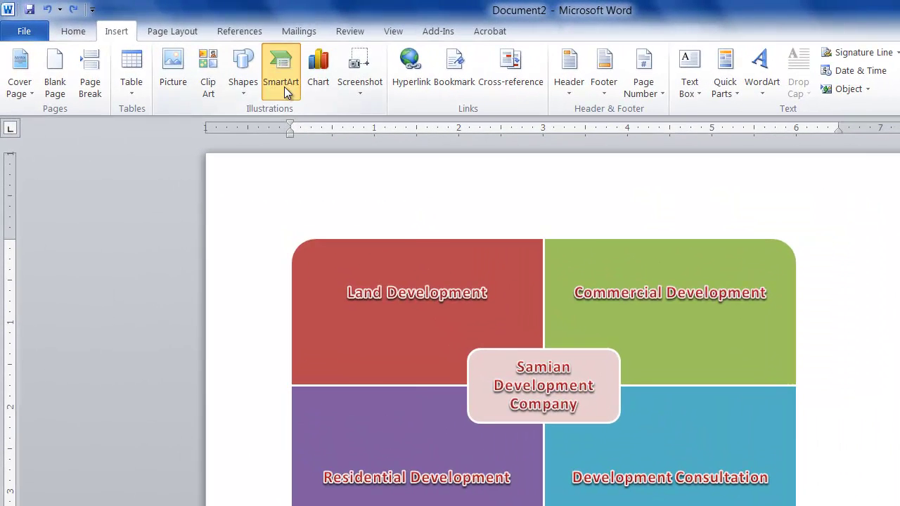
left_click(277, 83)
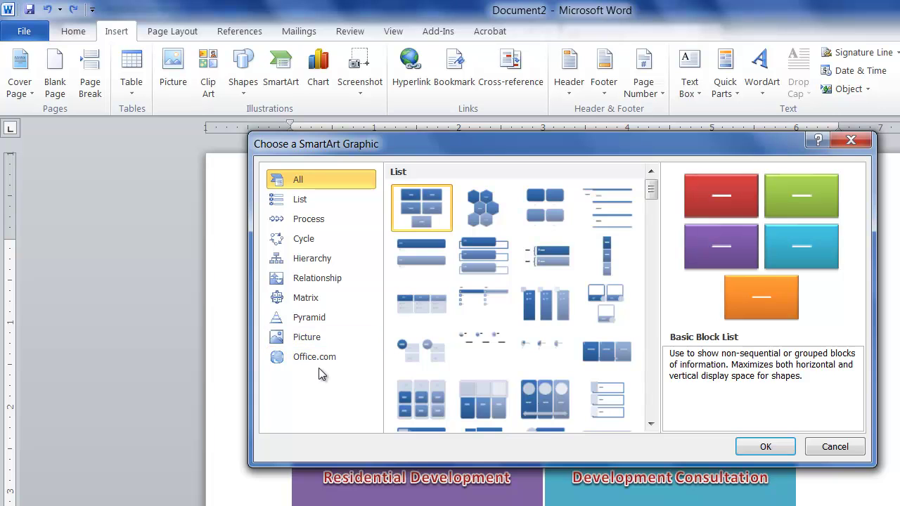
left_click(312, 304)
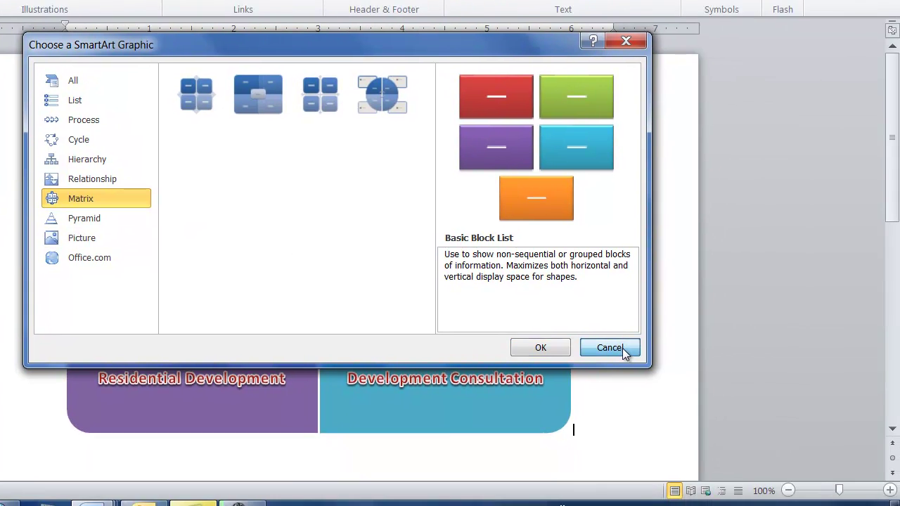
left_click(609, 348)
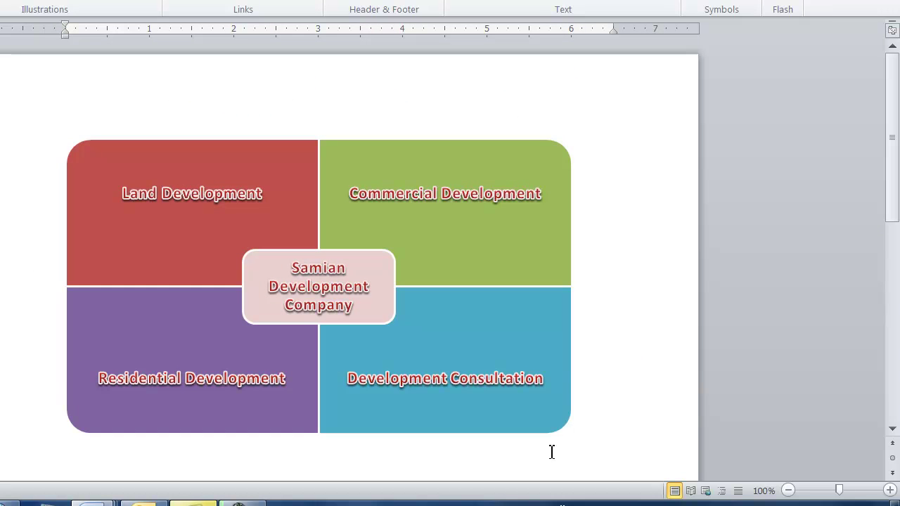
left_click(565, 428)
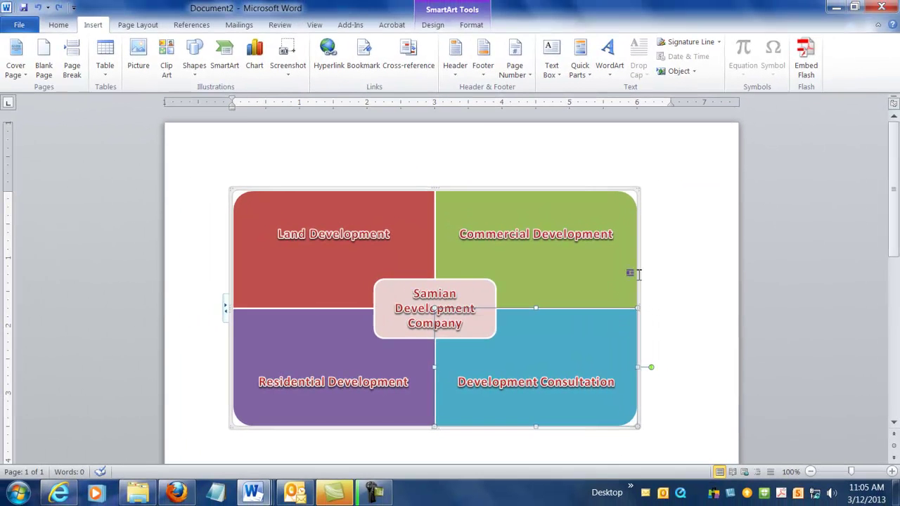